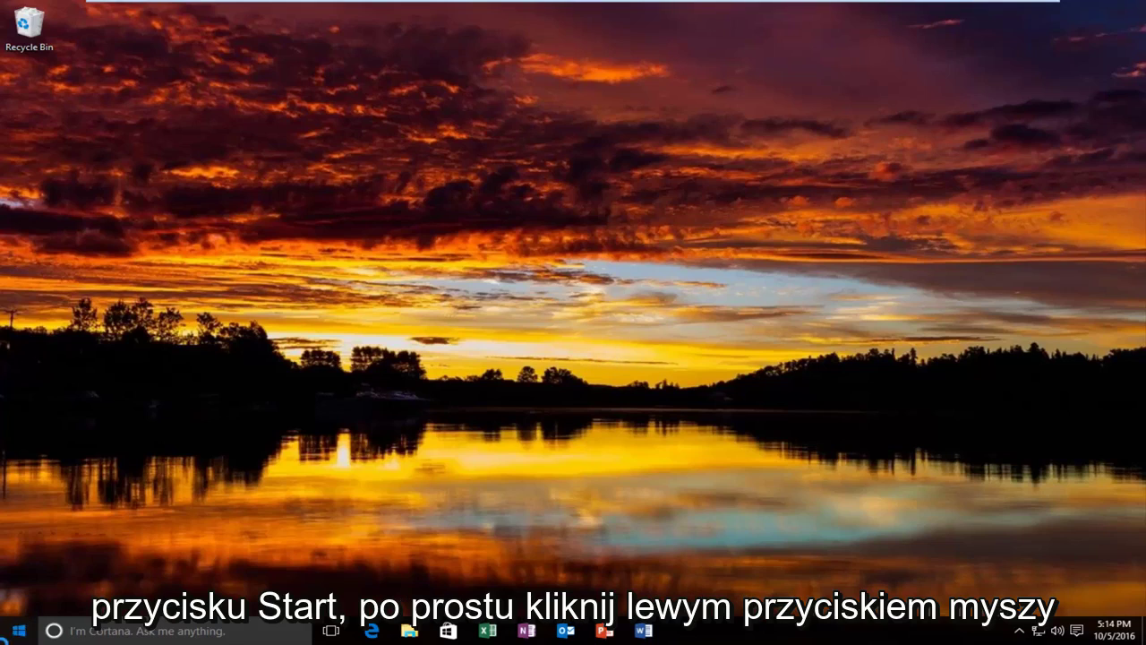
Step: Search for "group policy" to open the Local Group Policy Editor, and enlarge its window and console tree
{"action": "key", "text": "super"}
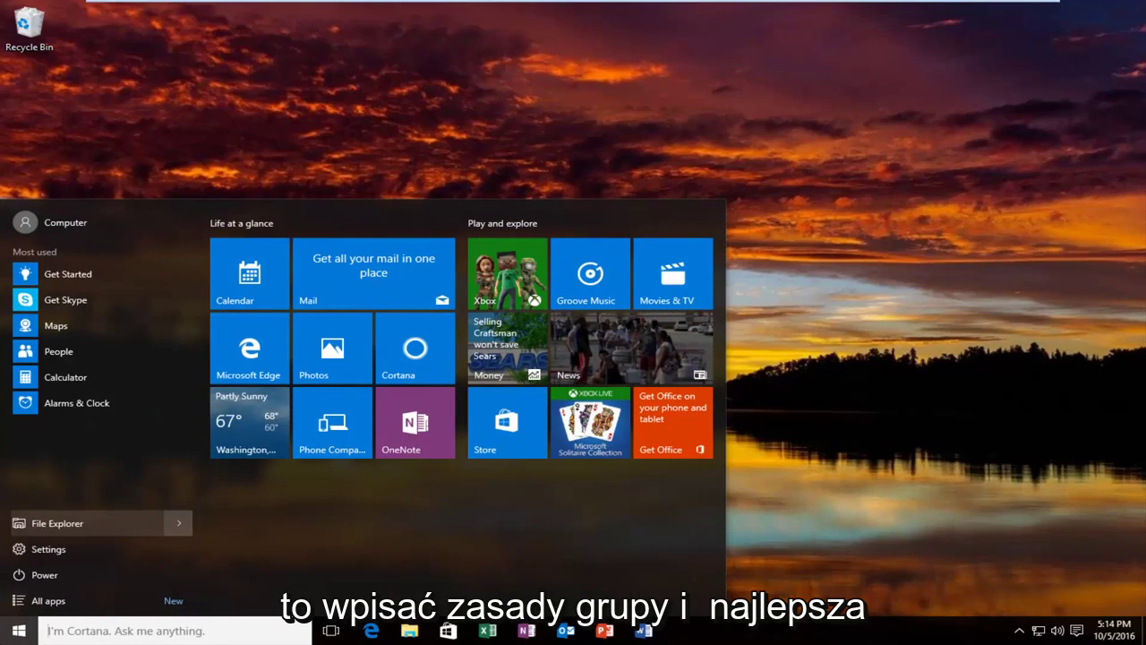
{"action": "type", "text": "group policy"}
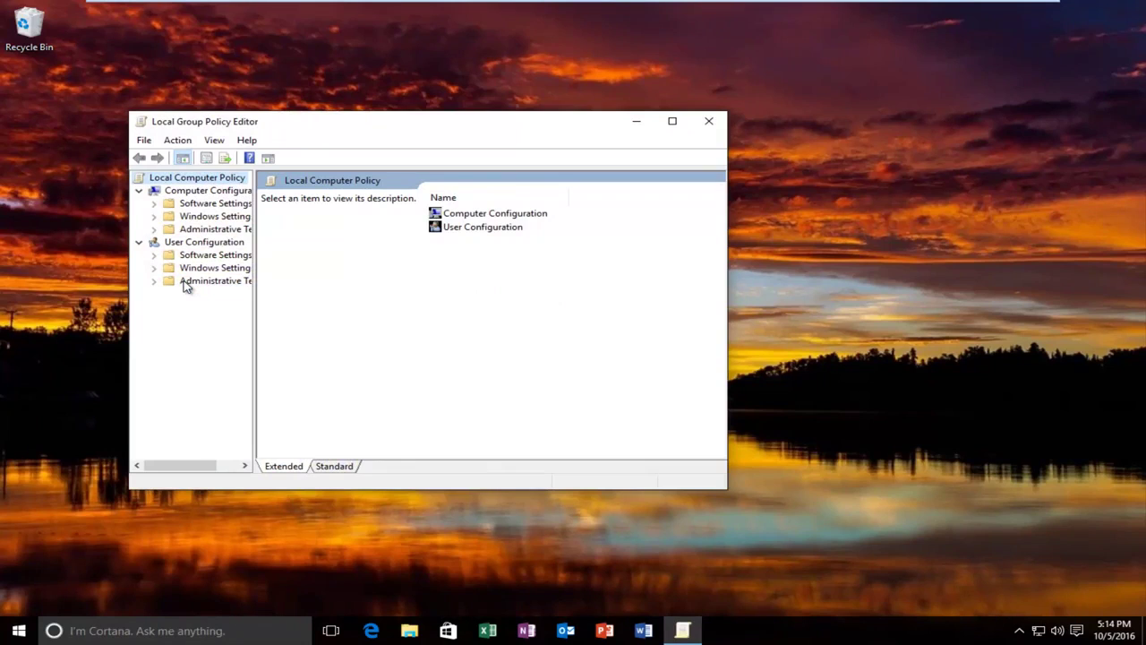
{"action": "left_click_drag", "start_coordinate": [310, 126], "coordinate": [294, 81]}
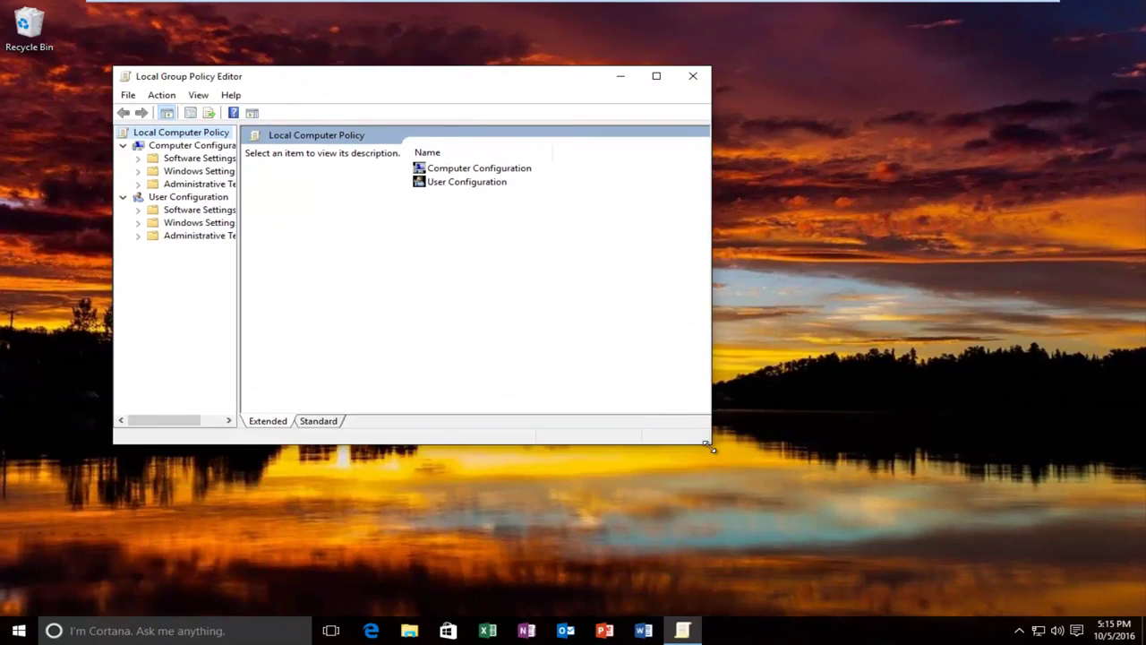
{"action": "left_click_drag", "start_coordinate": [713, 450], "coordinate": [942, 576]}
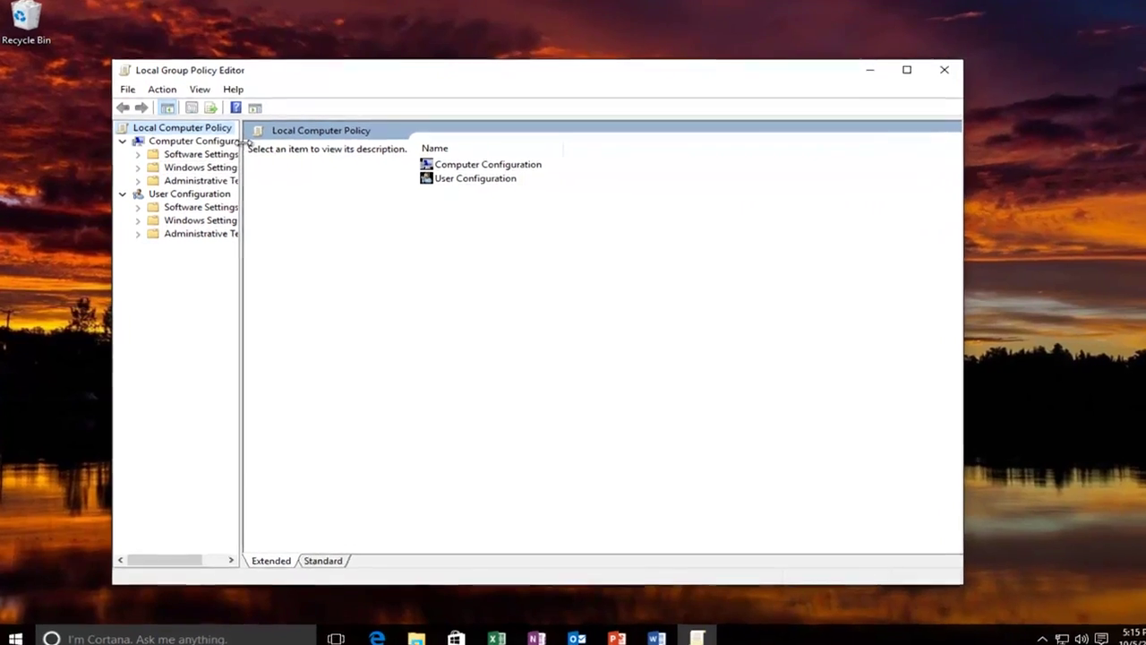
{"action": "left_click_drag", "start_coordinate": [244, 143], "coordinate": [339, 150]}
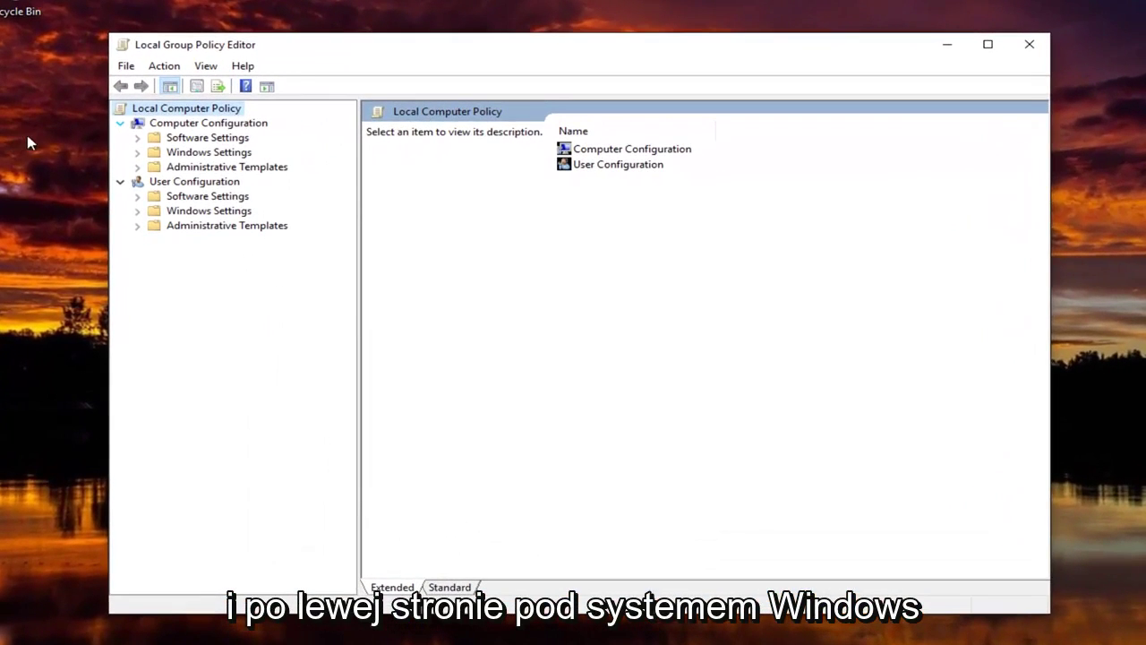
Step: Show the Security Options policies under Computer Configuration > Windows Settings > Security Settings > Local Policies
{"action": "left_click", "coordinate": [198, 158]}
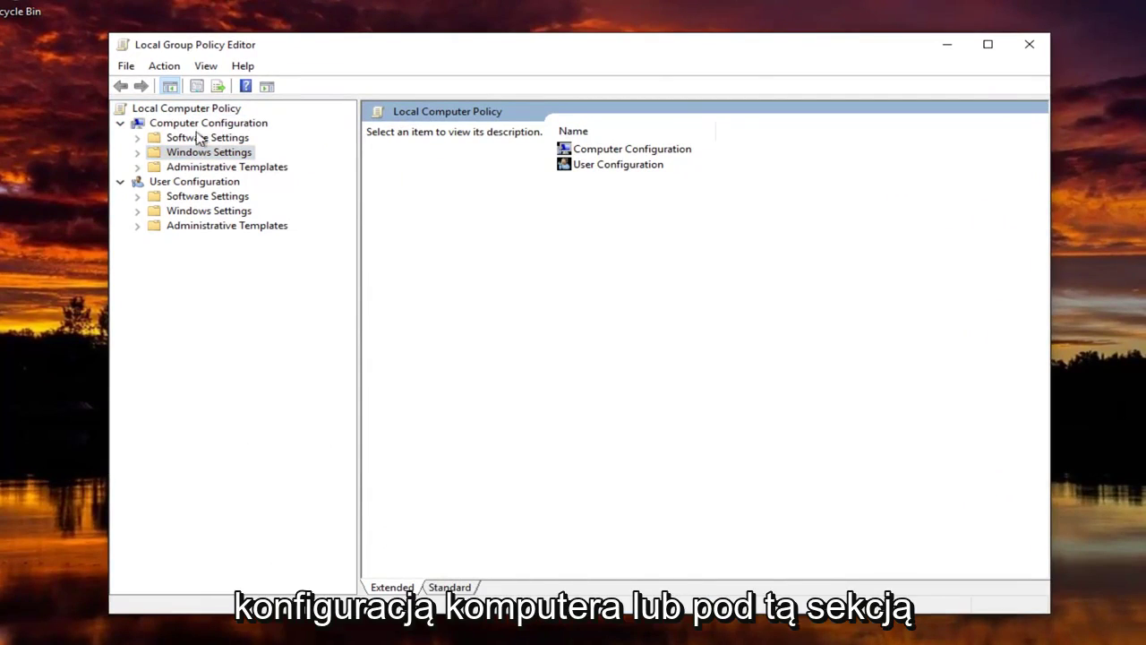
{"action": "left_click", "coordinate": [166, 127]}
{"action": "double_click", "coordinate": [149, 153]}
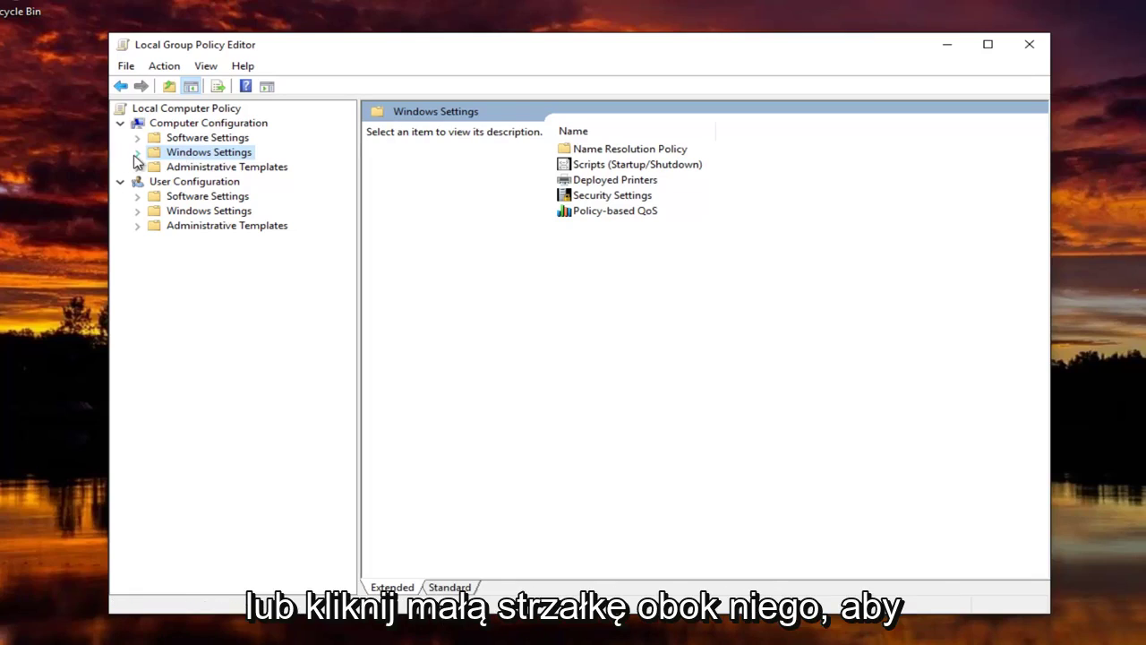
{"action": "left_click", "coordinate": [139, 154]}
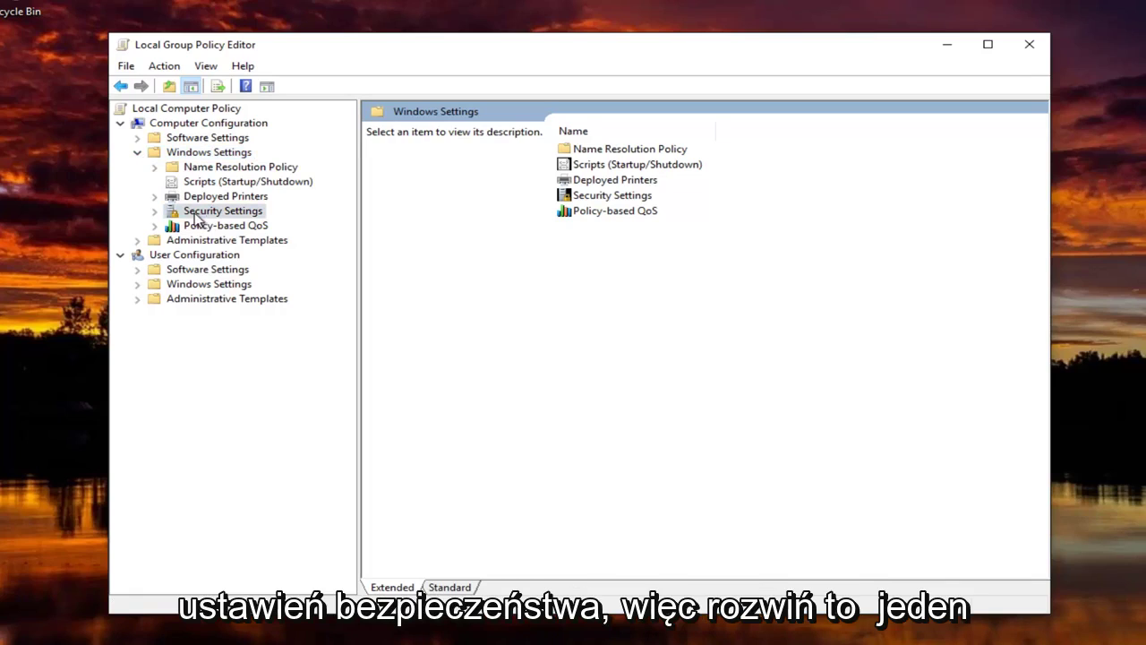
{"action": "left_click", "coordinate": [152, 214]}
{"action": "left_click", "coordinate": [156, 215]}
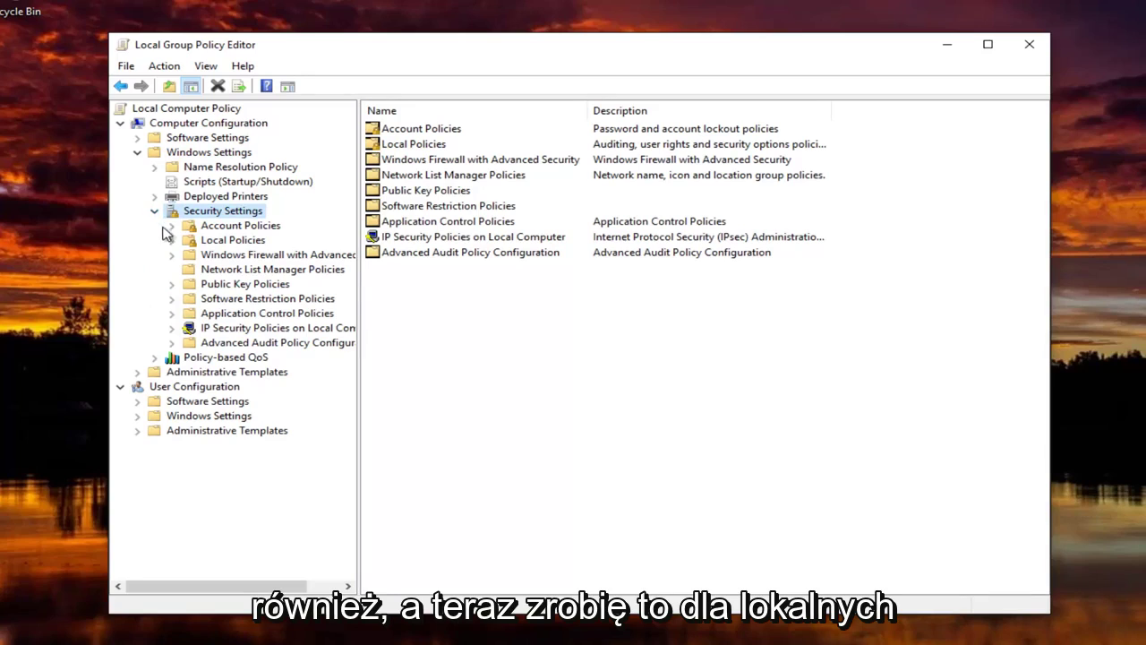
{"action": "left_click", "coordinate": [186, 242]}
{"action": "left_click", "coordinate": [171, 242]}
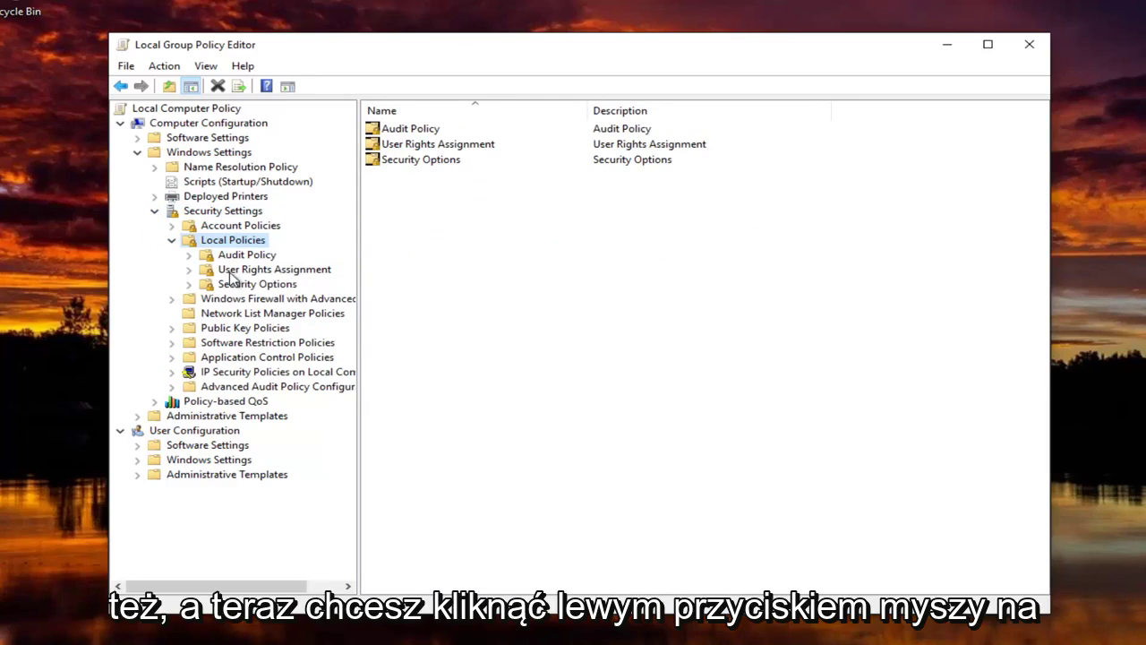
{"action": "left_click", "coordinate": [237, 285]}
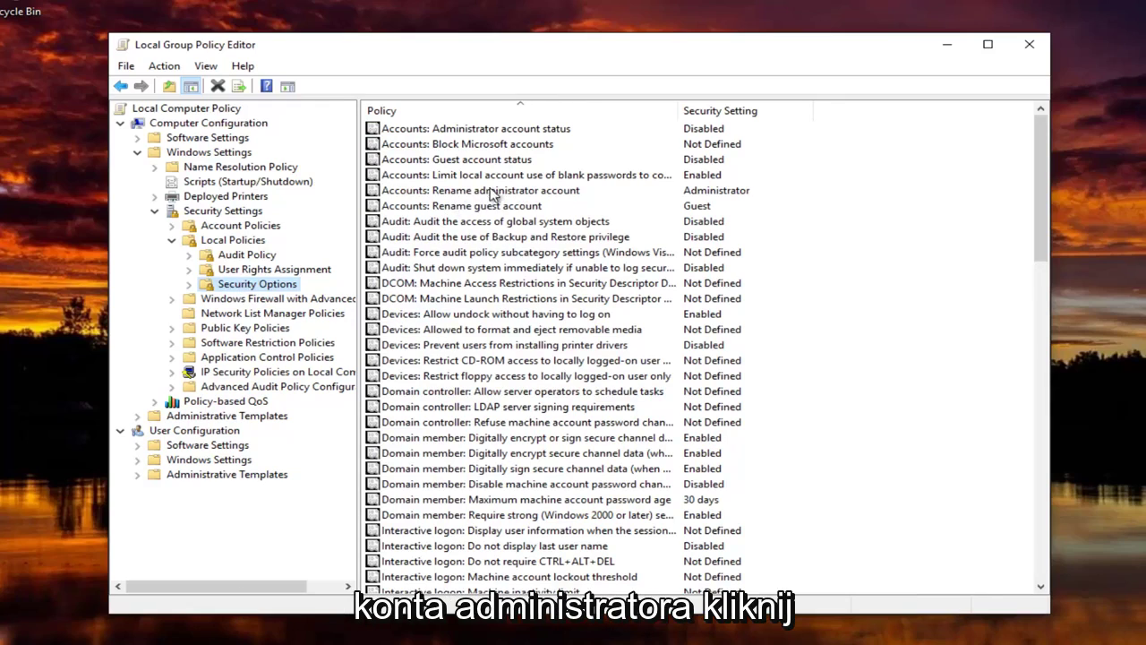
Step: Open the "Accounts: Rename administrator account" policy and confirm it with the name Administrator
{"action": "double_click", "coordinate": [448, 192]}
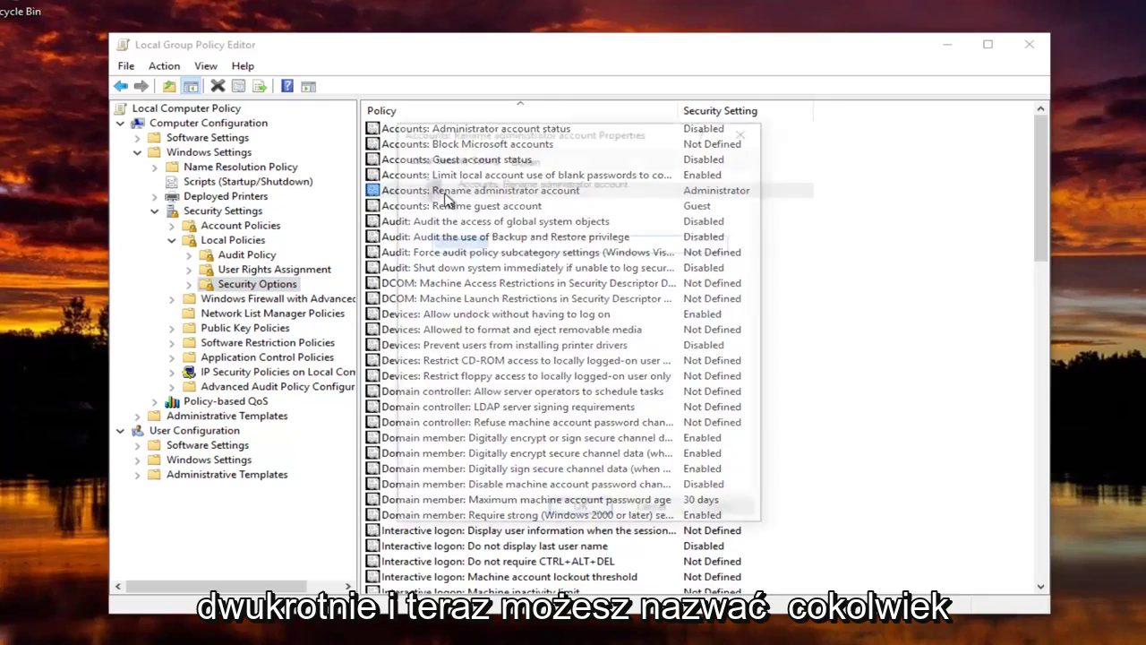
{"action": "left_click", "coordinate": [507, 244]}
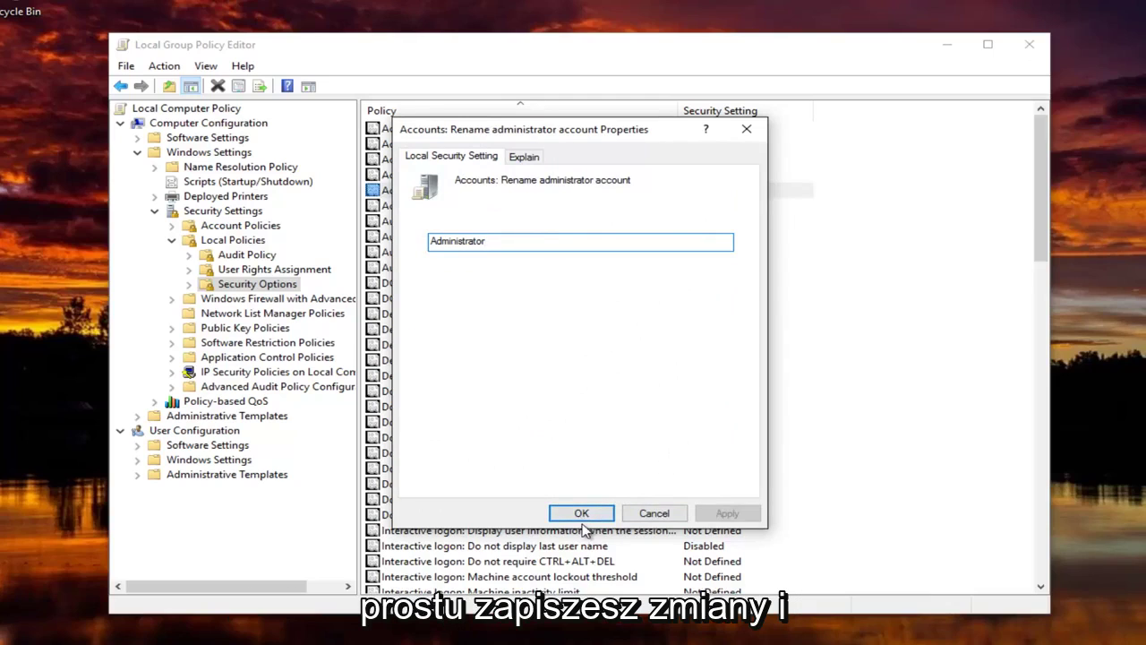
{"action": "left_click", "coordinate": [582, 515]}
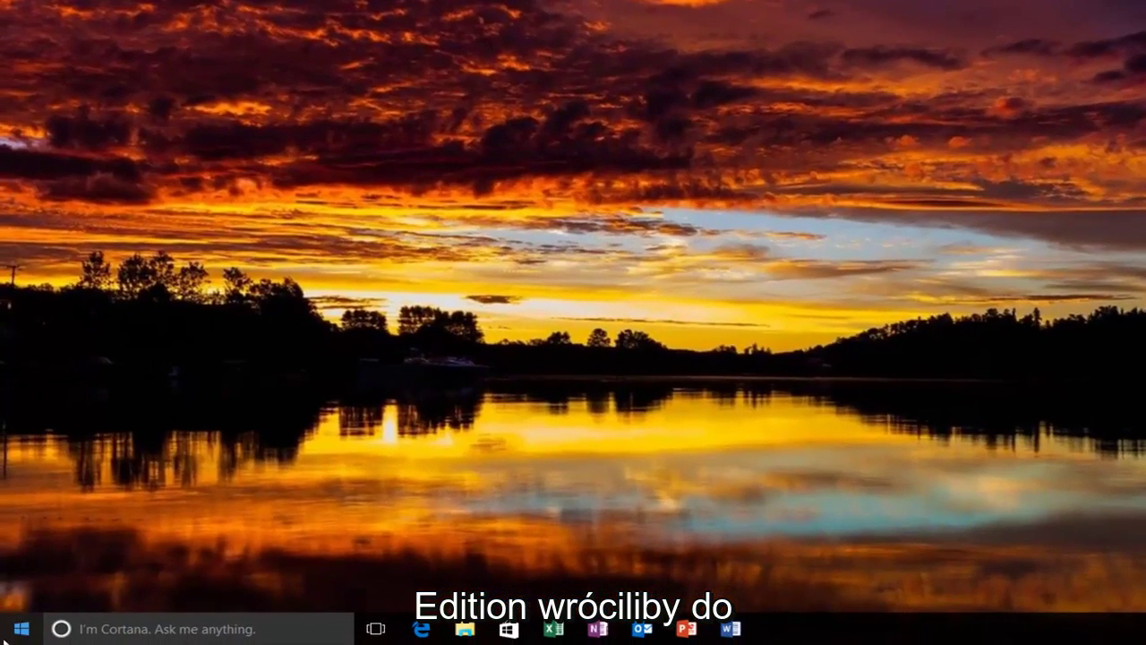
Step: Search for "computer man" and open Computer Management
{"action": "left_click", "coordinate": [16, 638]}
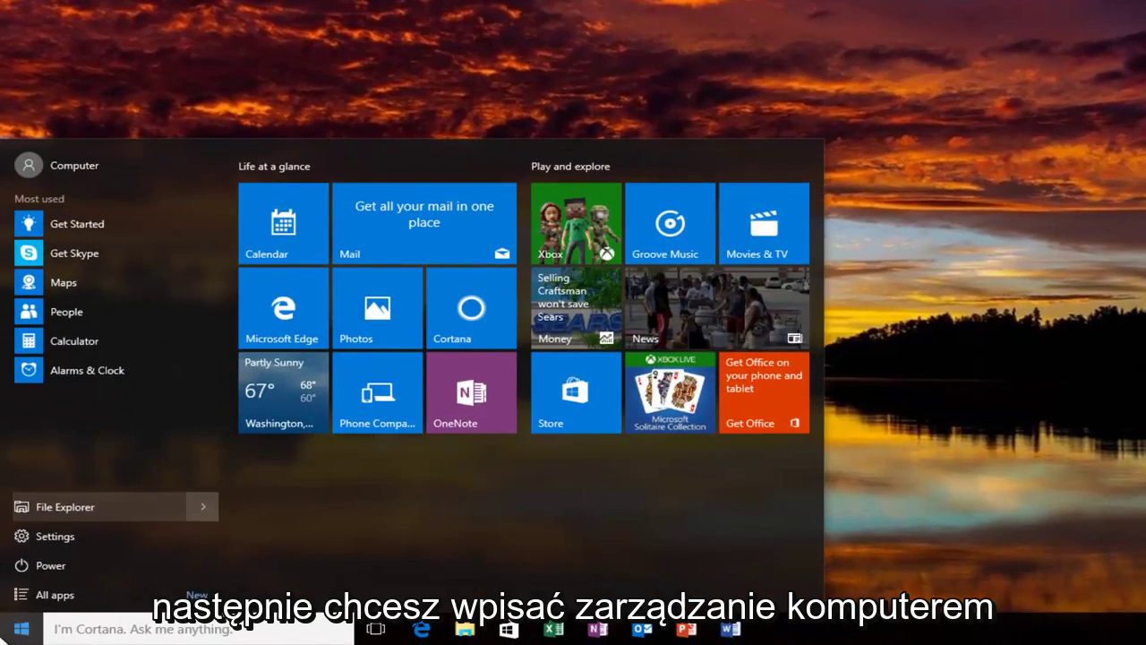
{"action": "type", "text": "compute"}
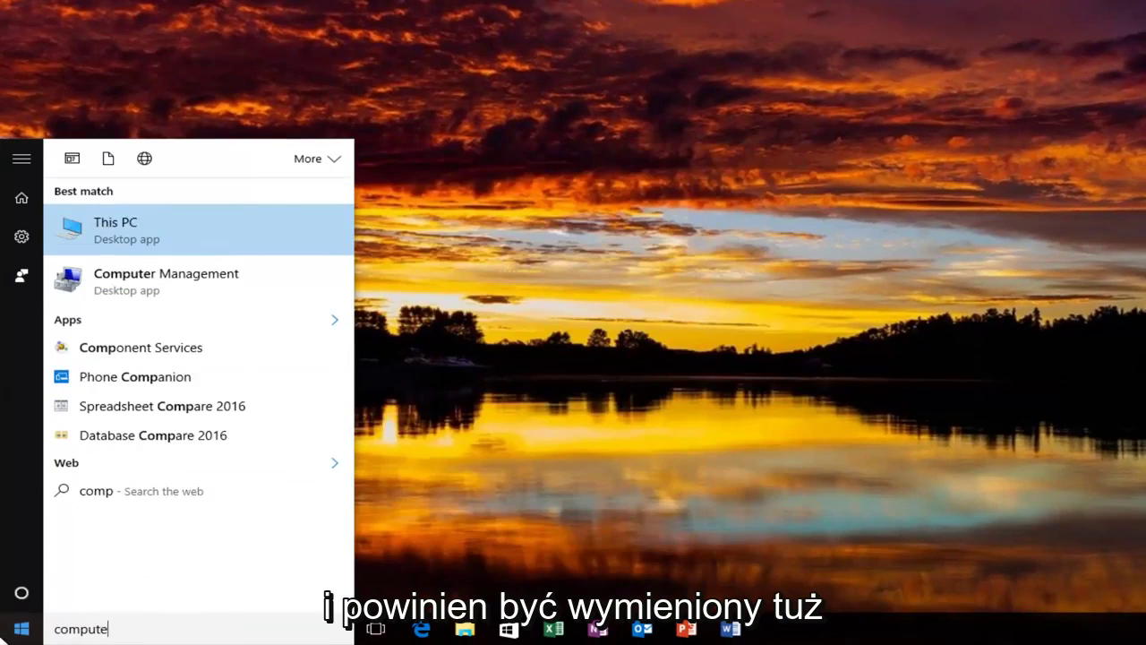
{"action": "type", "text": "r ,am"}
{"action": "key", "text": "BackSpace"}
{"action": "key", "text": "BackSpace"}
{"action": "key", "text": "BackSpace"}
{"action": "key", "text": "BackSpace"}
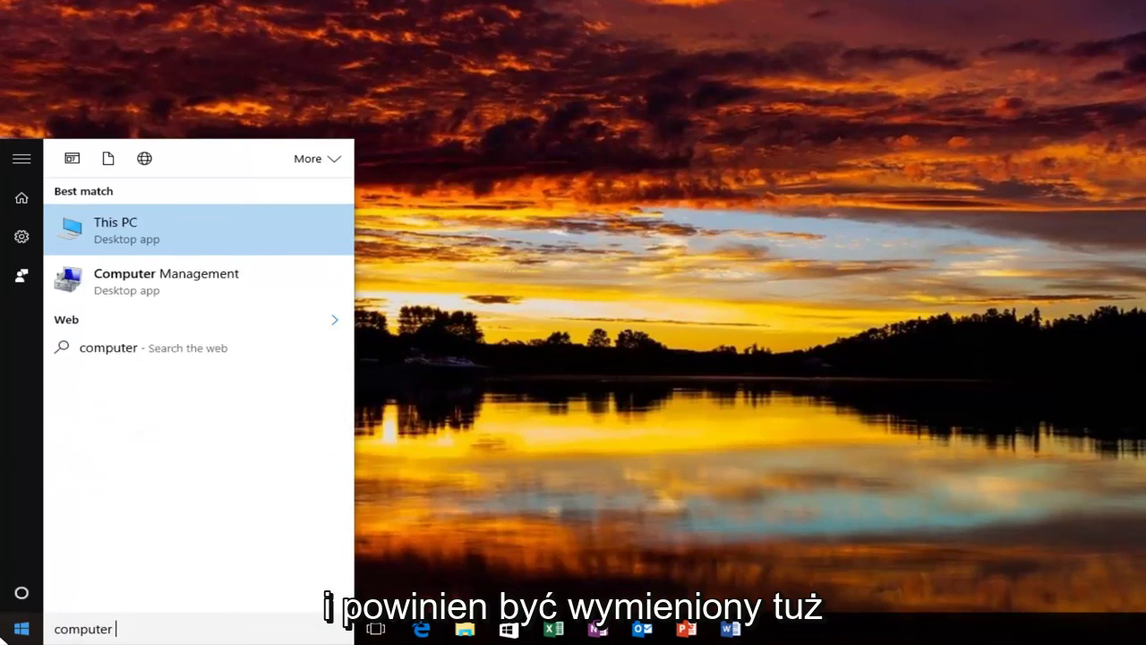
{"action": "type", "text": "man"}
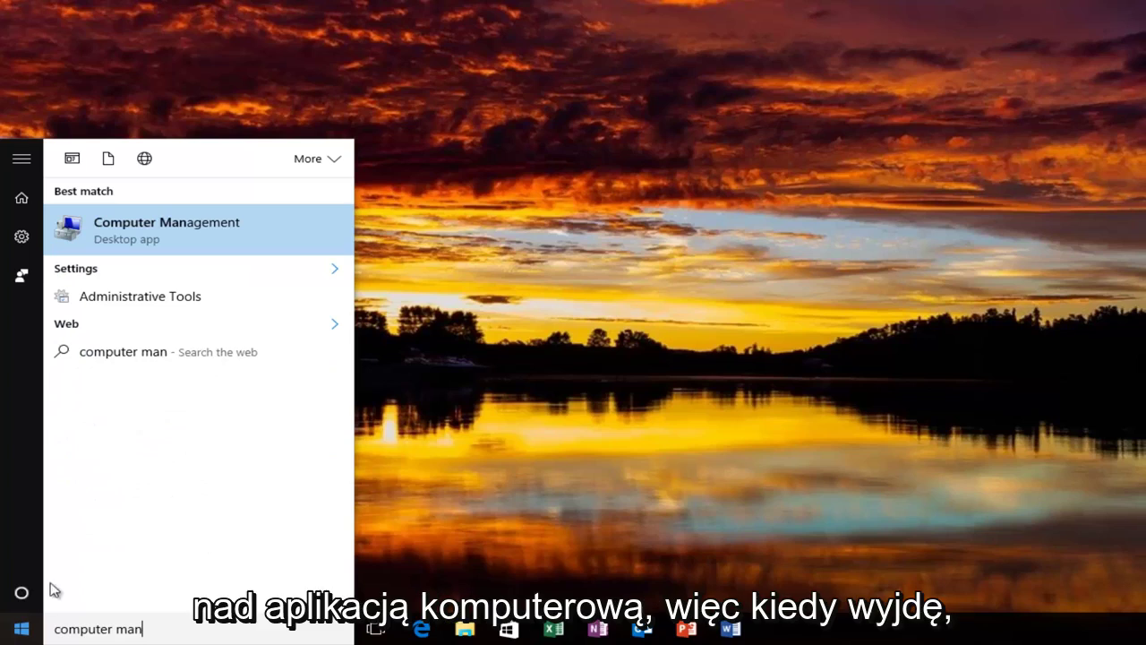
{"action": "left_click", "coordinate": [131, 235]}
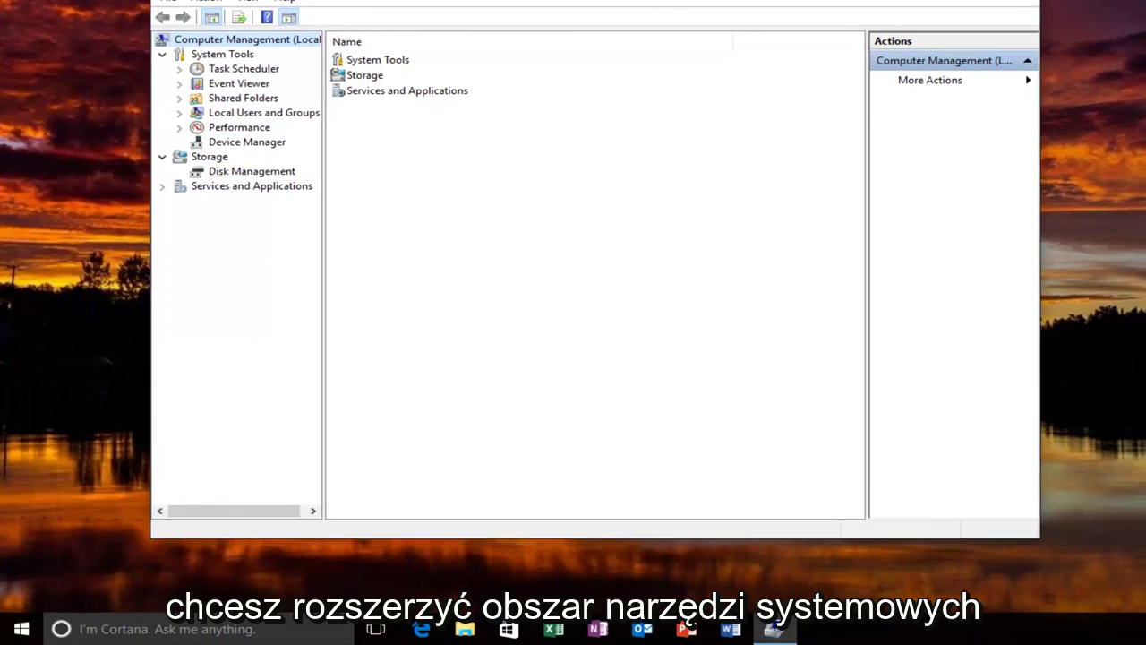
Step: List the accounts in the Users folder of Local Users and Groups and fit the Description column to its text
{"action": "left_click", "coordinate": [163, 55]}
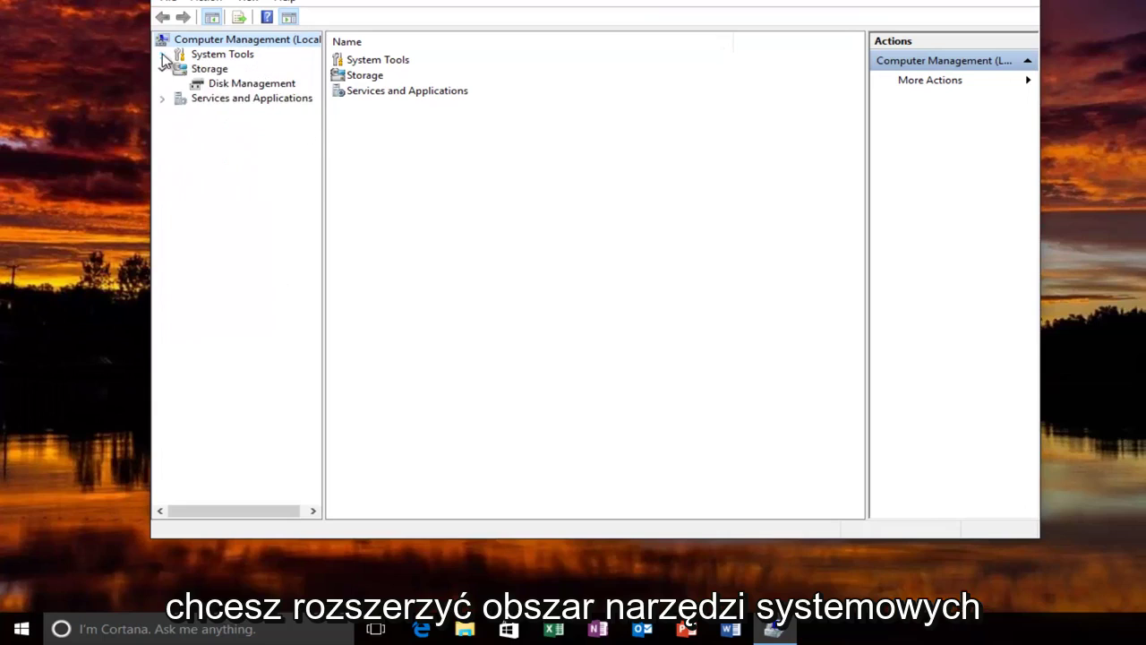
{"action": "left_click", "coordinate": [163, 54]}
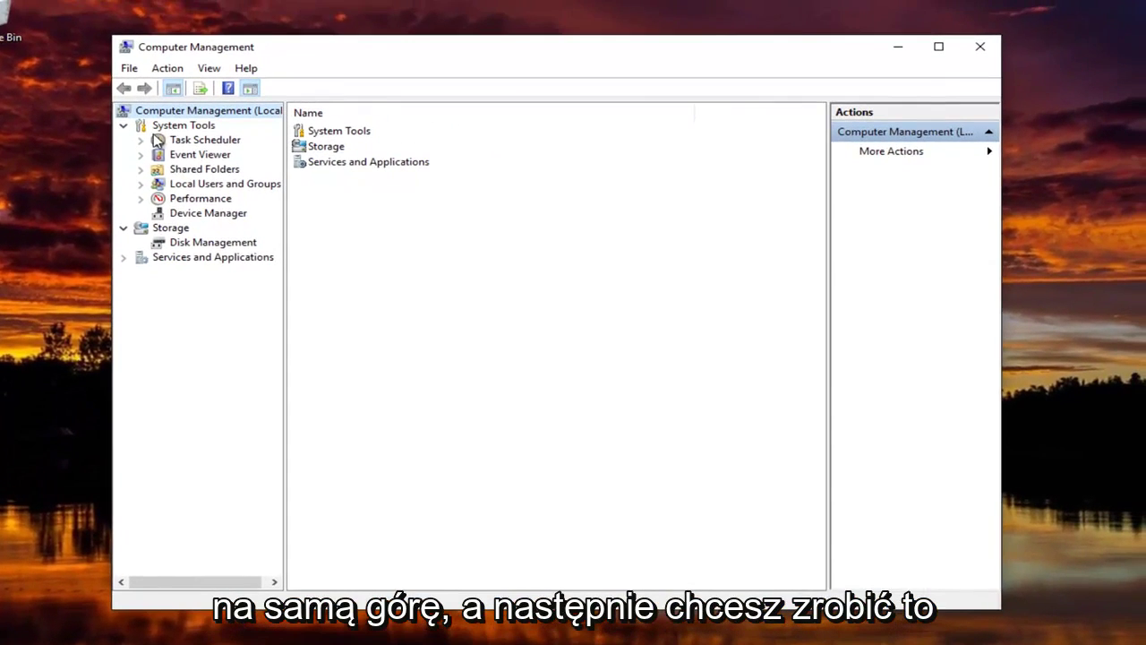
{"action": "left_click", "coordinate": [140, 186]}
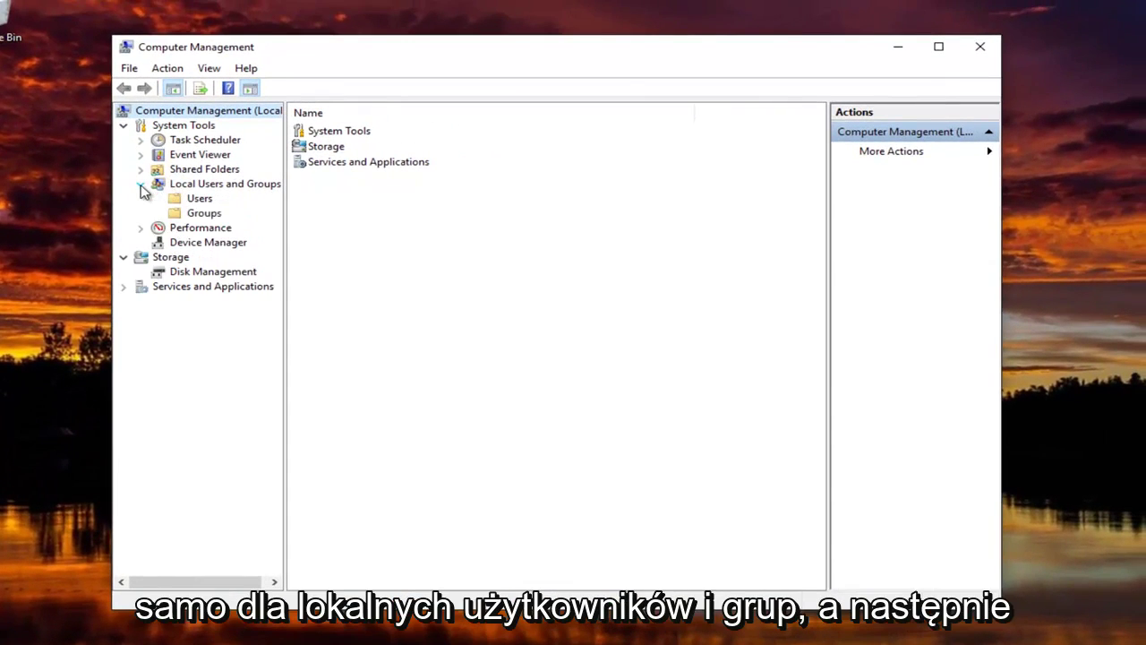
{"action": "left_click", "coordinate": [199, 201]}
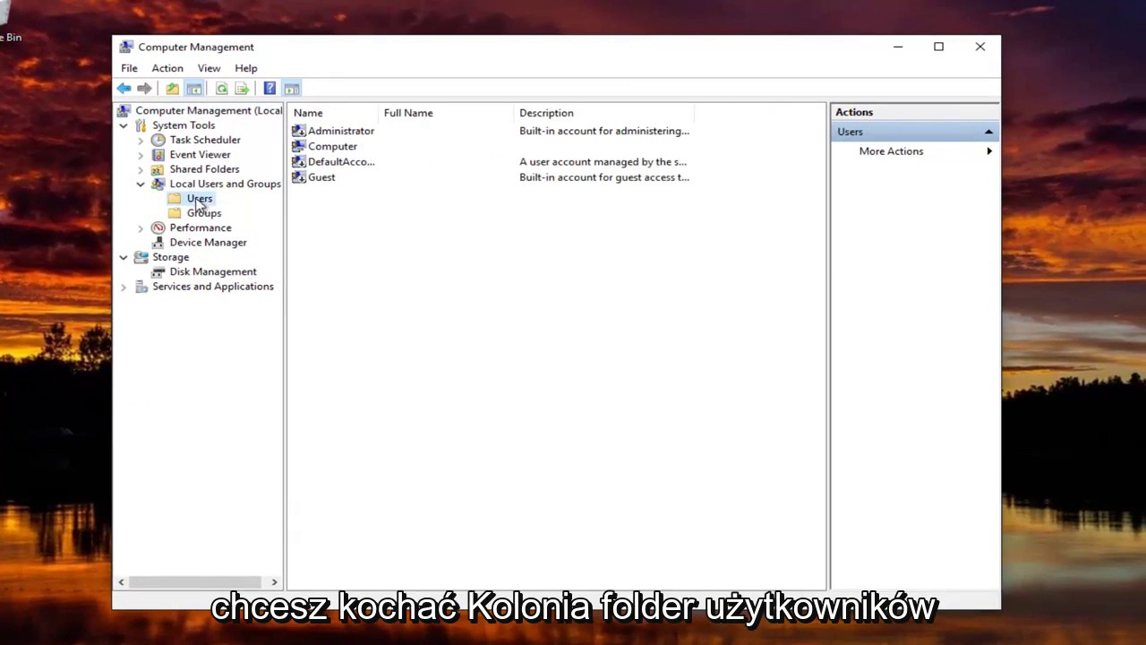
{"action": "left_click", "coordinate": [336, 131]}
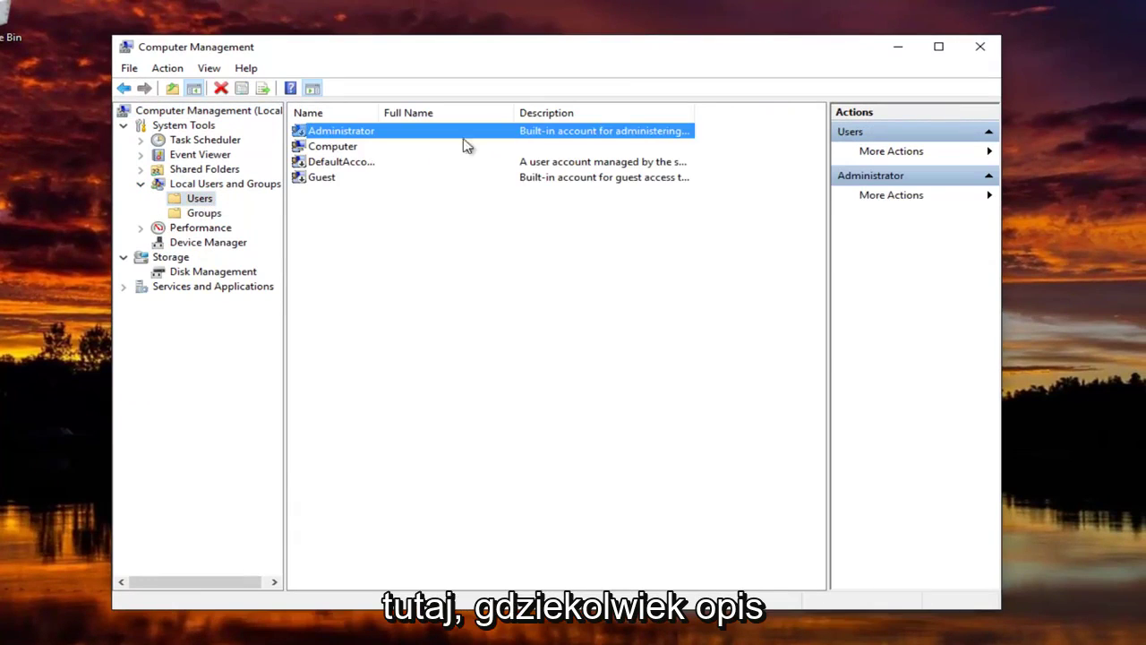
{"action": "double_click", "coordinate": [695, 113]}
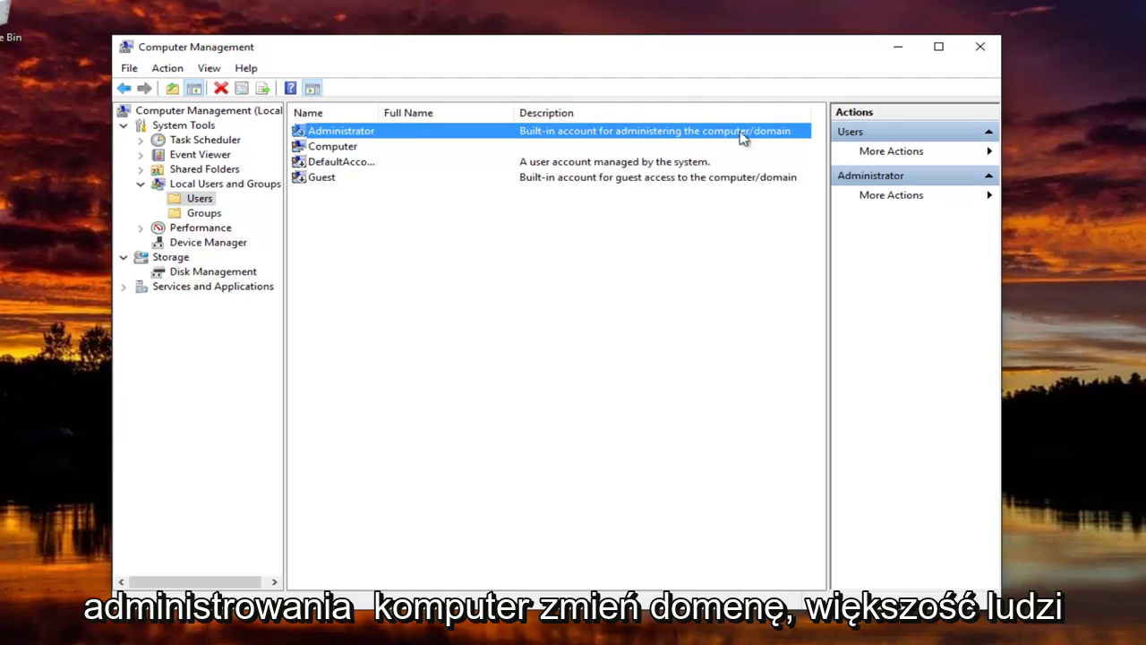
Step: Make the built-in administrator account's name editable and accept it as Administrator
{"action": "right_click", "coordinate": [334, 131]}
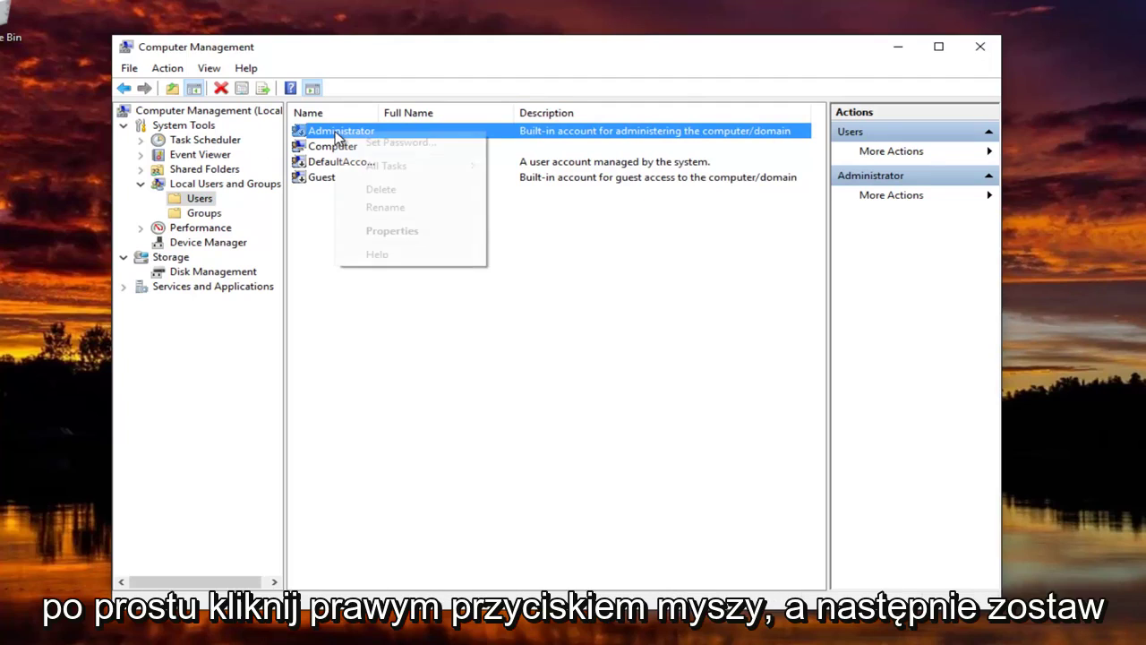
{"action": "left_click", "coordinate": [366, 206]}
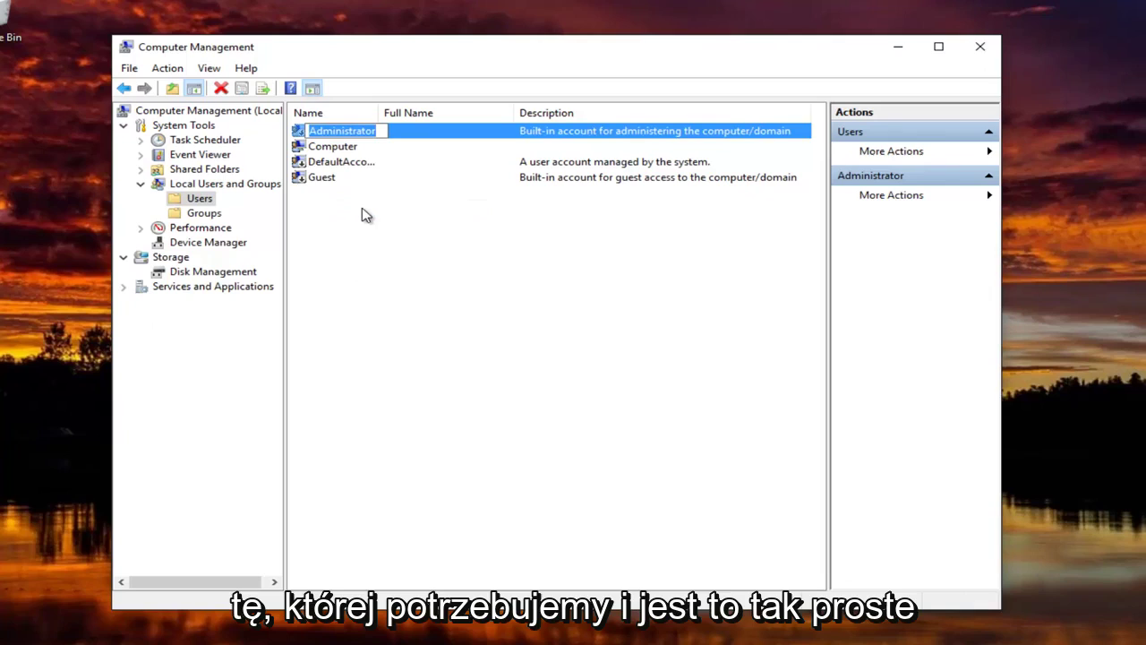
{"action": "key", "text": "Return"}
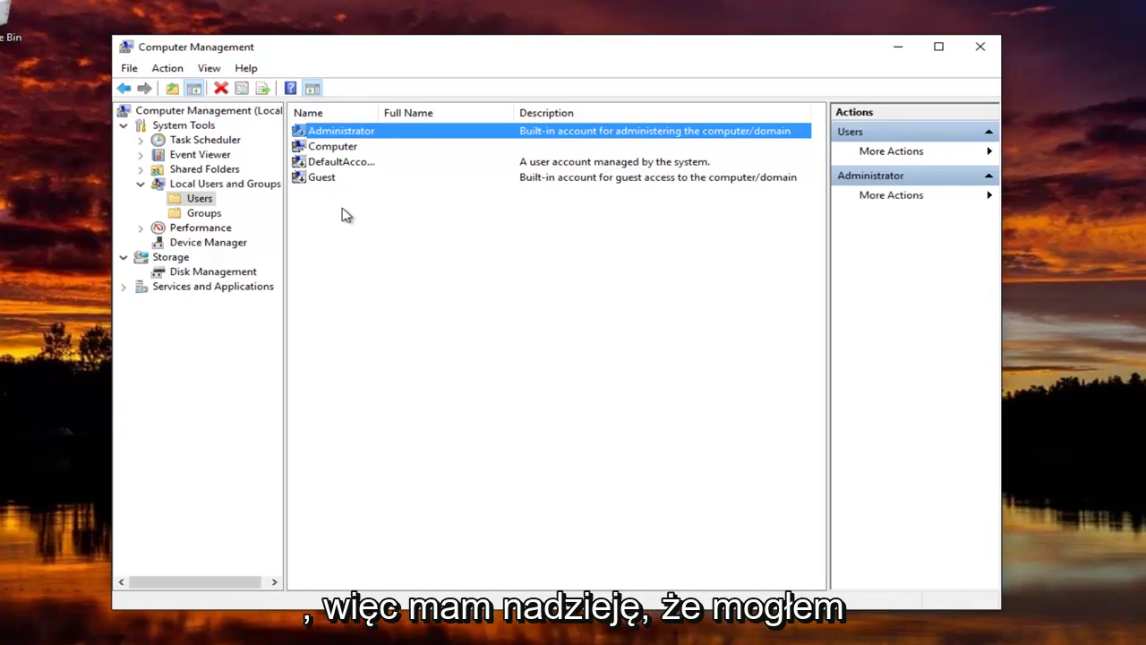